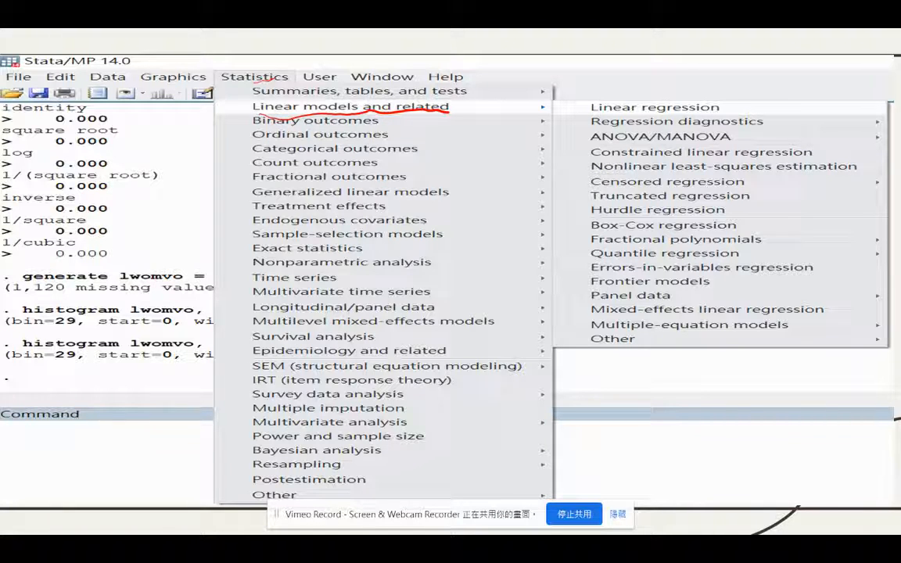
Mark Linear regression as the analysis for regressing boxoffice on womva, ctva, ctvo and womvo
drag(588, 114, 707, 110)
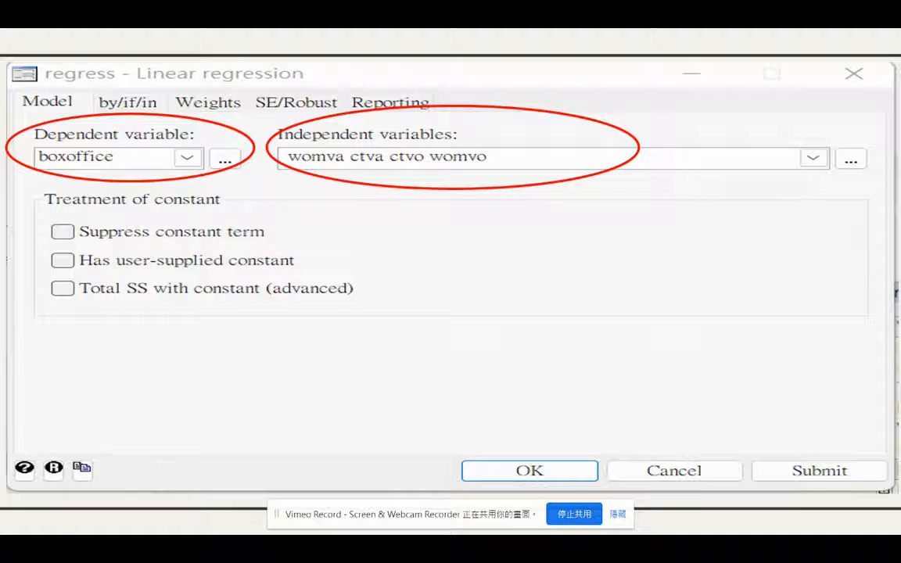
Circle the independent variables and underline Standardized beta coefficients, then show the Beta output
mouse_move(237, 123)
mouse_down()
mouse_move(271, 129)
mouse_move(351, 105)
mouse_move(234, 111)
mouse_up()
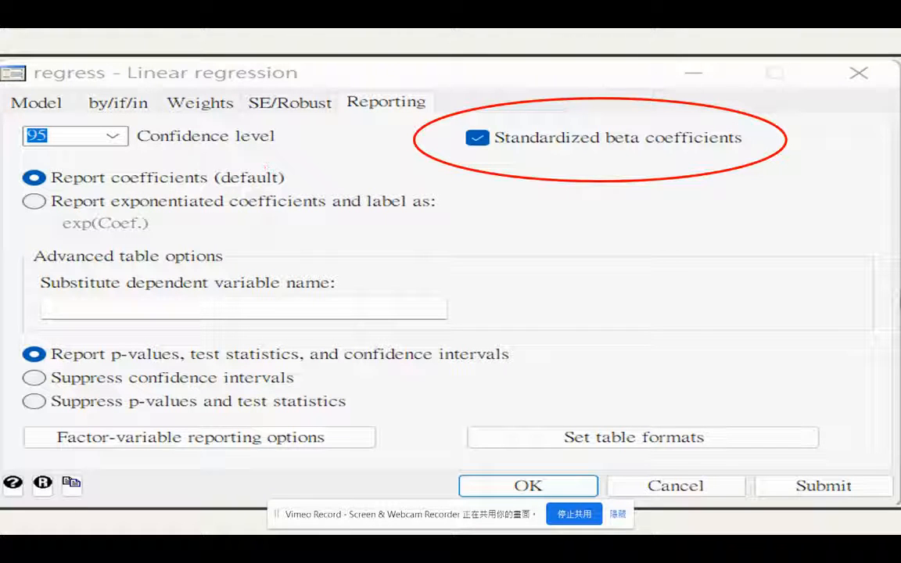
drag(496, 146, 735, 140)
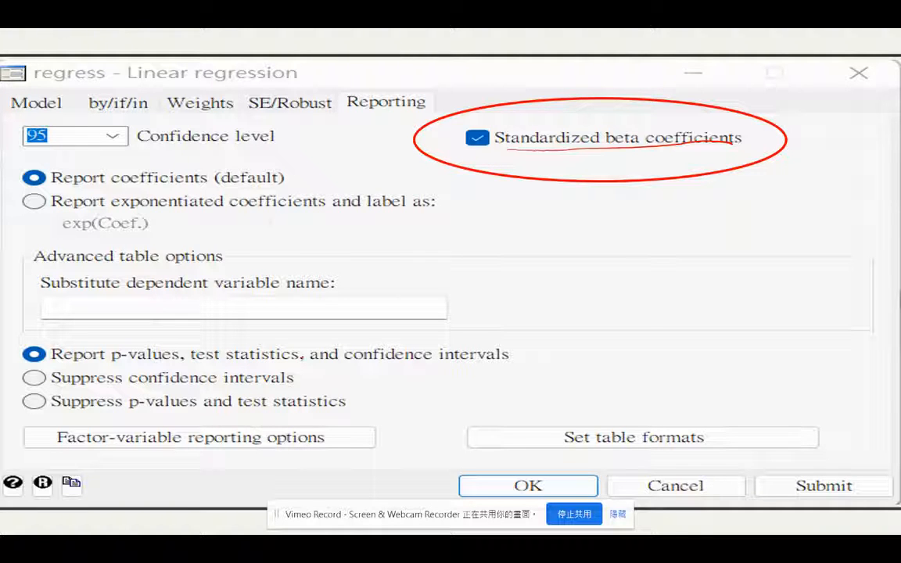
key(Right)
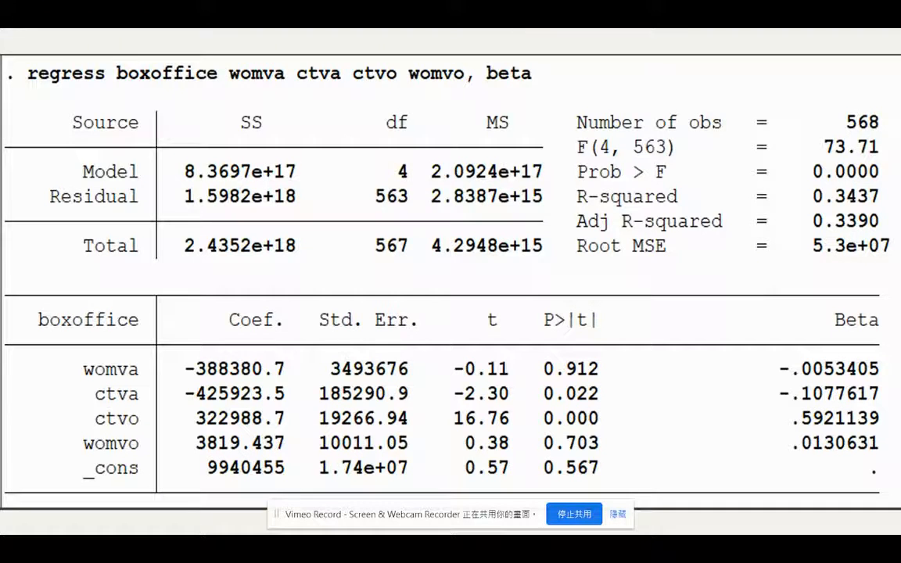
Underline the regress command and its predictors womva, ctva and womvo
drag(15, 85, 571, 90)
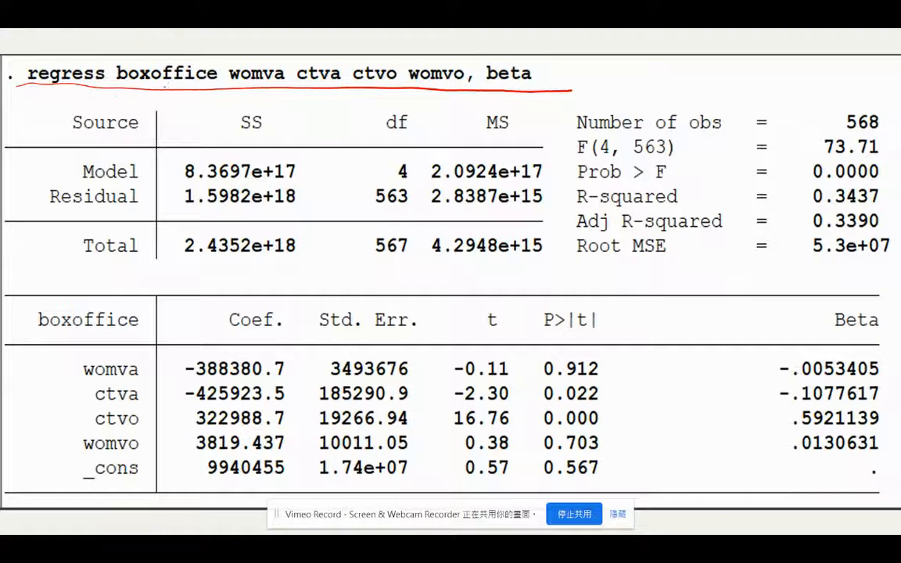
drag(202, 82, 339, 82)
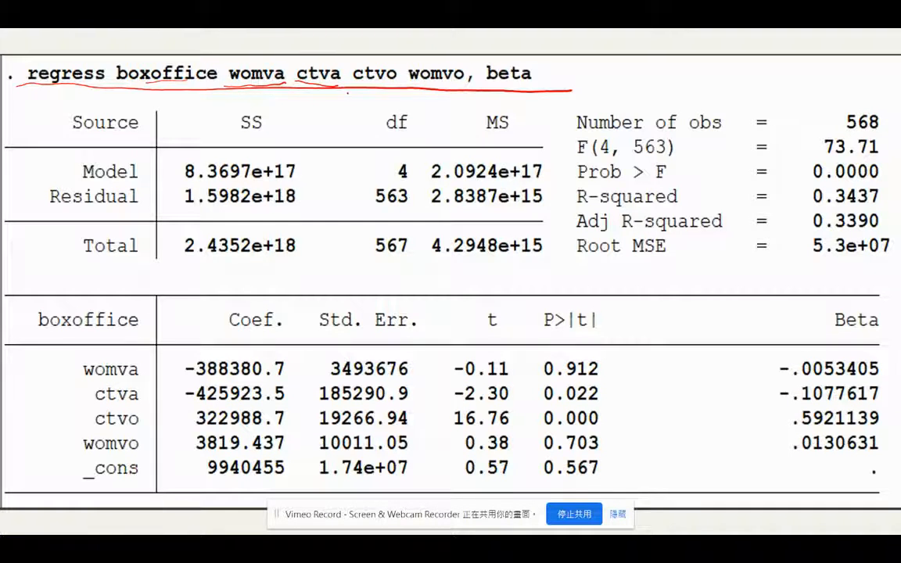
drag(347, 81, 466, 87)
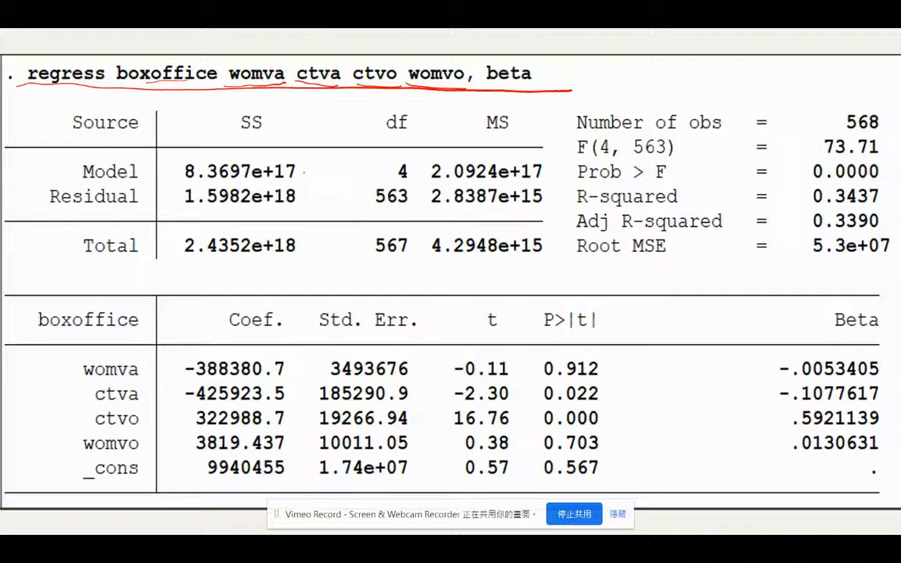
Mark the residual SS, Prob > F 0.0000, 568 observations, R-squared 0.3437 and Adj R-squared 0.3390
drag(290, 201, 296, 201)
mouse_move(876, 161)
mouse_down()
mouse_move(805, 165)
mouse_move(879, 174)
mouse_move(791, 176)
mouse_up()
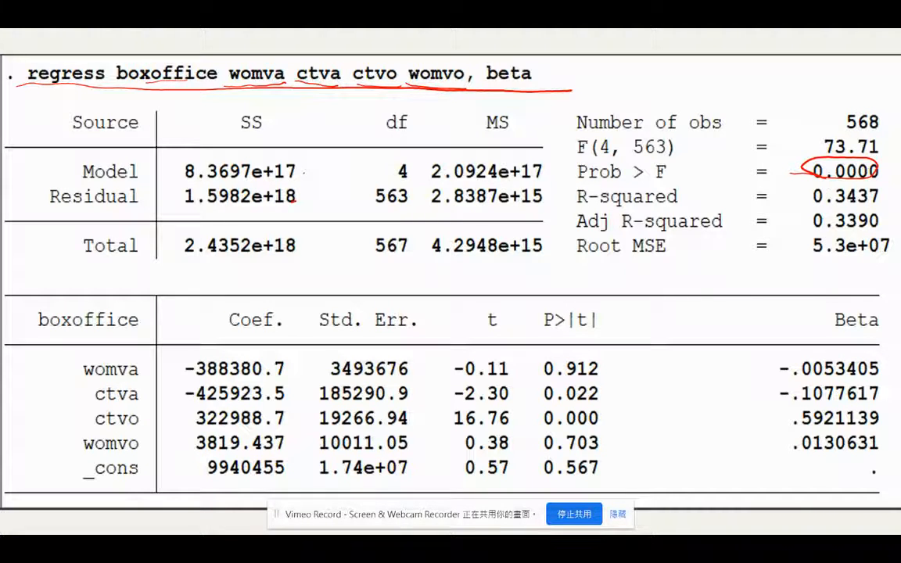
drag(826, 125, 879, 127)
drag(789, 199, 893, 201)
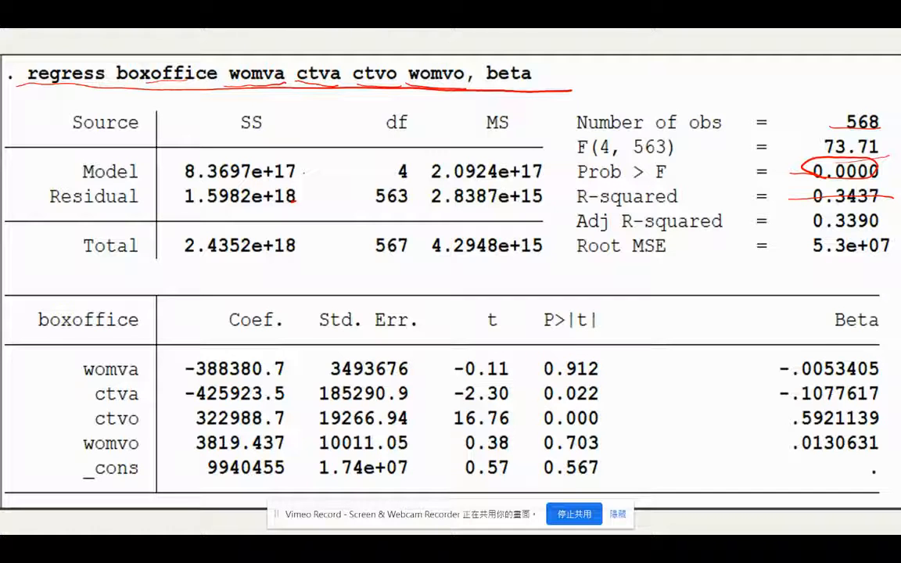
drag(788, 230, 891, 221)
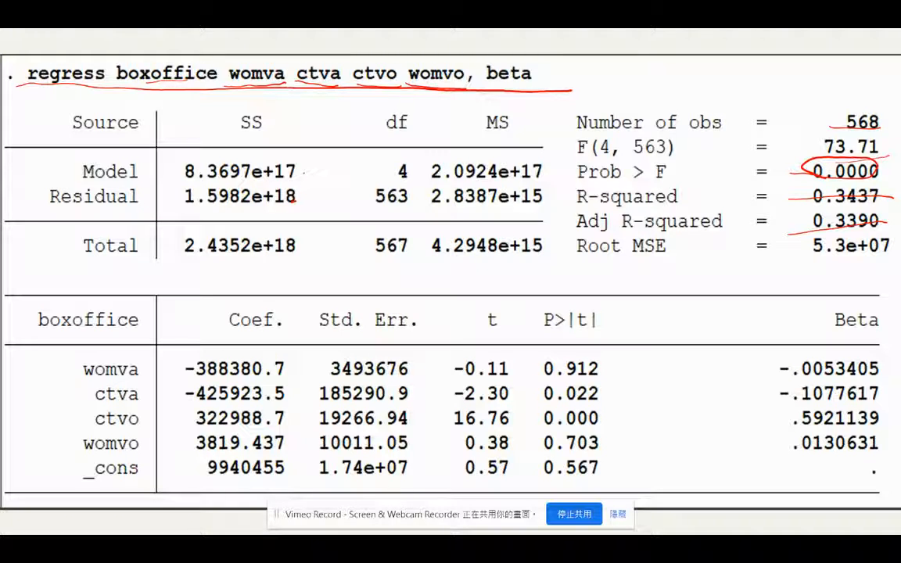
Circle the Coef., P>|t| and Beta columns, the ctvo and ctva p-values, and the word beta
mouse_move(187, 302)
mouse_down()
mouse_move(294, 492)
mouse_move(208, 274)
mouse_up()
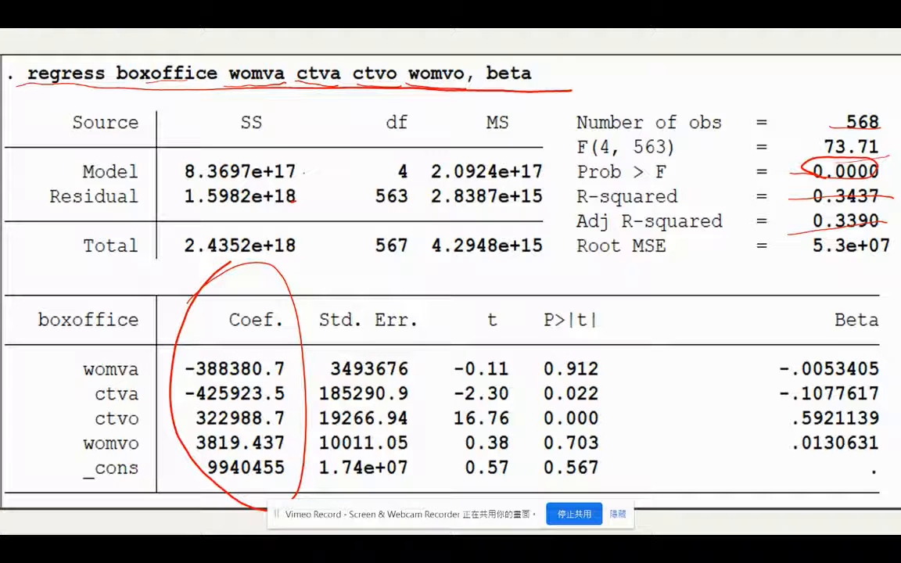
mouse_move(555, 307)
mouse_down()
mouse_move(600, 469)
mouse_move(551, 311)
mouse_up()
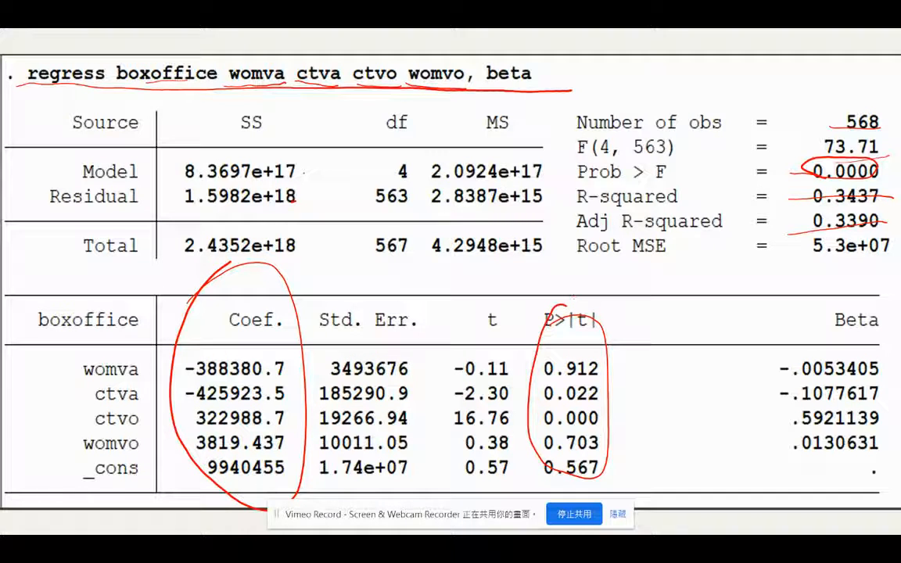
mouse_move(602, 411)
mouse_down()
mouse_move(525, 414)
mouse_move(604, 427)
mouse_up()
drag(509, 433, 547, 412)
mouse_move(520, 400)
mouse_down()
mouse_move(618, 385)
mouse_move(608, 385)
mouse_up()
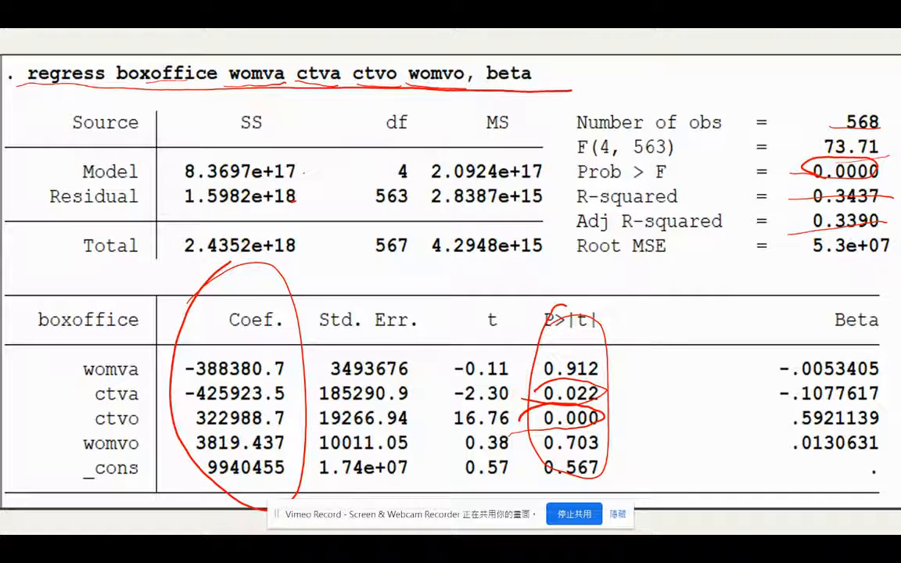
mouse_move(860, 284)
mouse_down()
mouse_move(774, 407)
mouse_move(852, 450)
mouse_move(885, 317)
mouse_up()
mouse_move(495, 100)
mouse_down()
mouse_move(548, 47)
mouse_move(491, 87)
mouse_up()
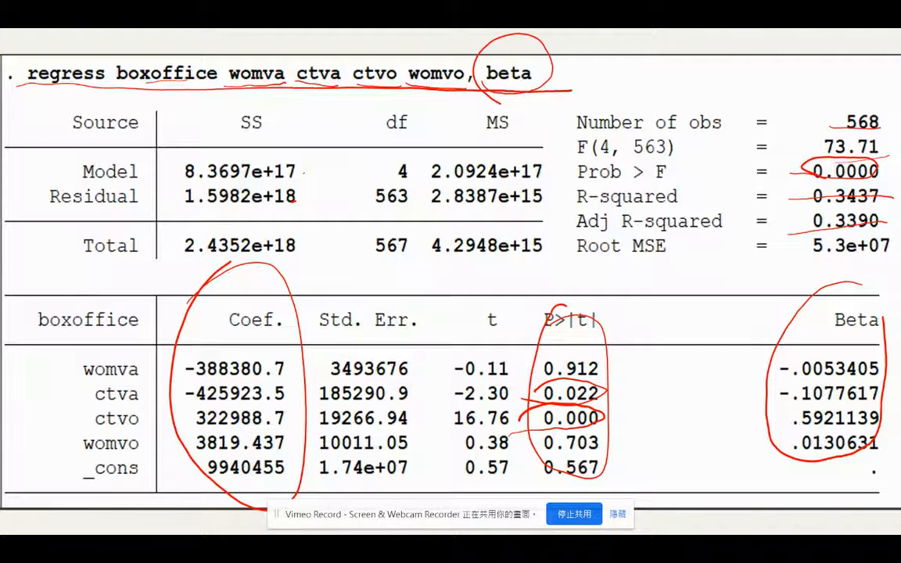
drag(861, 283, 886, 320)
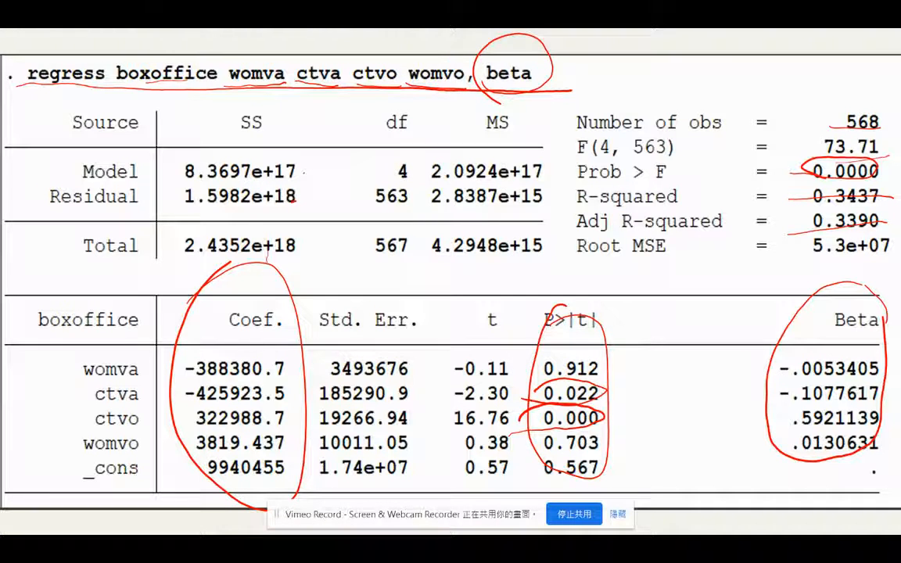
drag(311, 245, 280, 271)
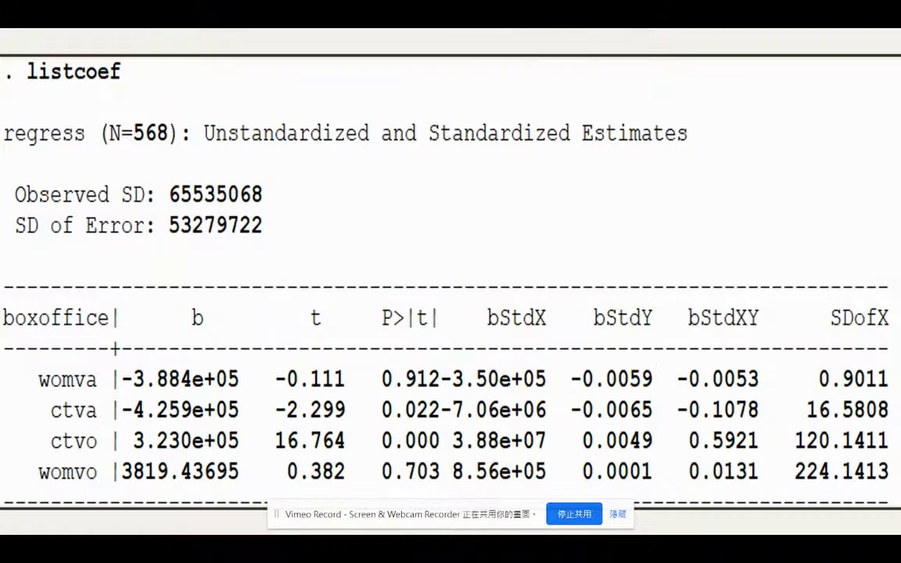
Circle the listcoef command, estimates heading, and b, t and P>|t| columns, comparing with the regress output
mouse_move(35, 88)
mouse_down()
mouse_move(93, 38)
mouse_move(50, 83)
mouse_move(85, 93)
mouse_up()
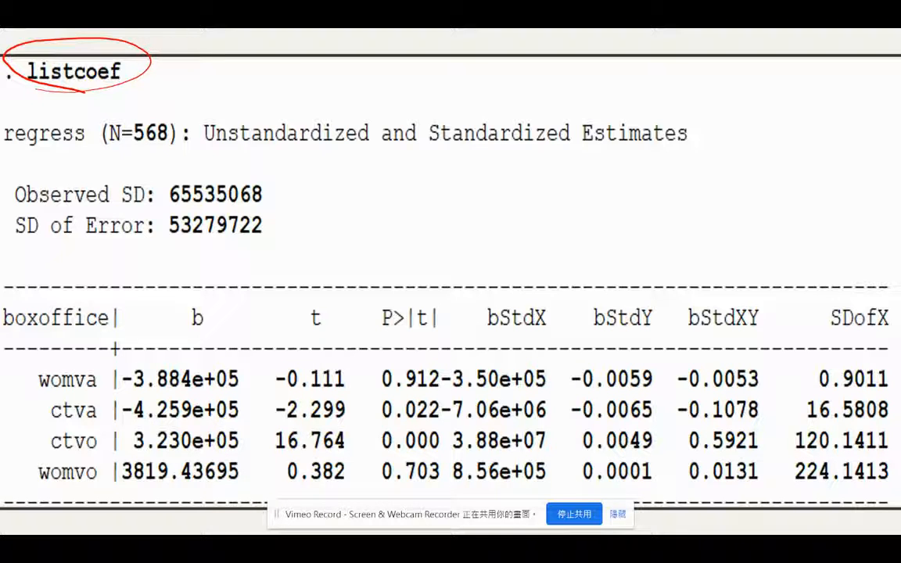
drag(188, 139, 688, 140)
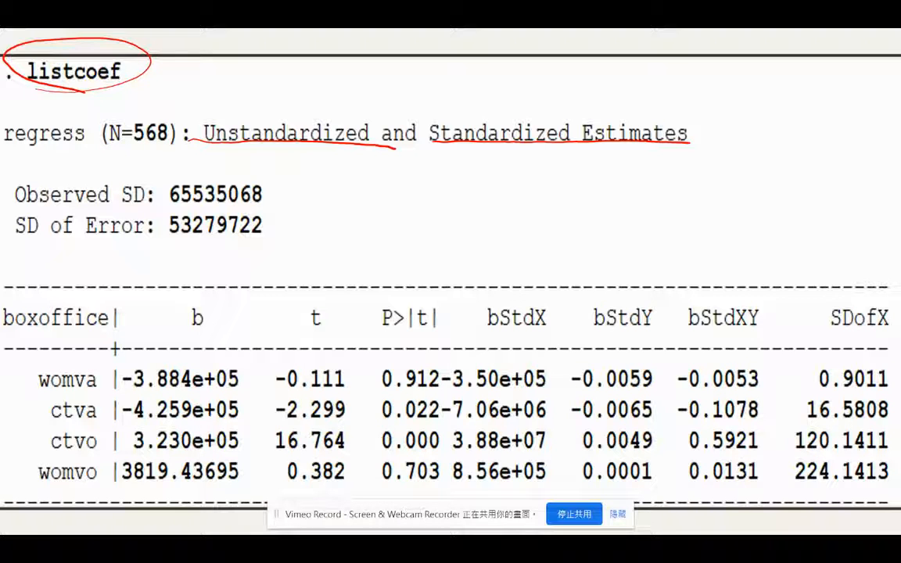
mouse_move(199, 269)
mouse_down()
mouse_move(235, 434)
mouse_move(149, 297)
mouse_move(199, 269)
mouse_up()
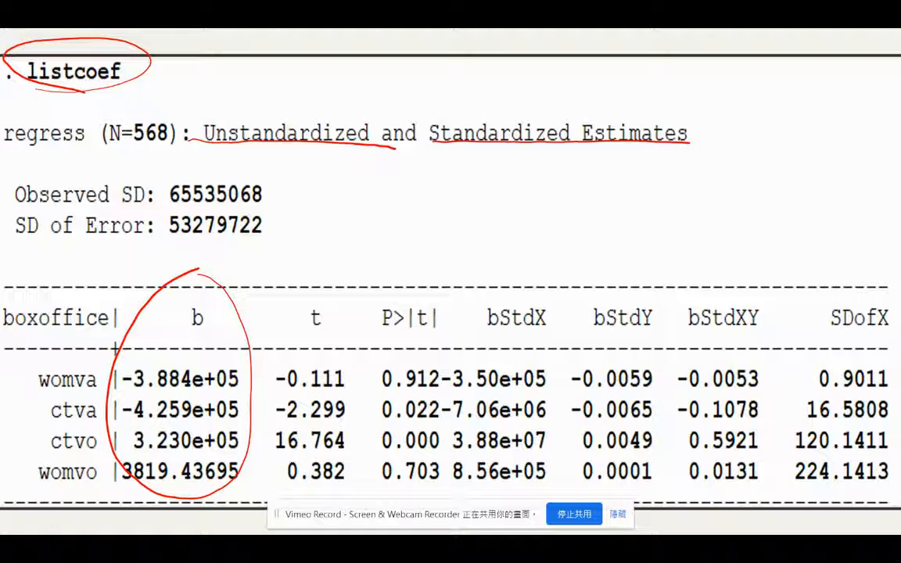
mouse_move(303, 280)
mouse_down()
mouse_move(356, 488)
mouse_move(299, 306)
mouse_up()
mouse_move(383, 263)
mouse_down()
mouse_move(434, 477)
mouse_move(395, 264)
mouse_up()
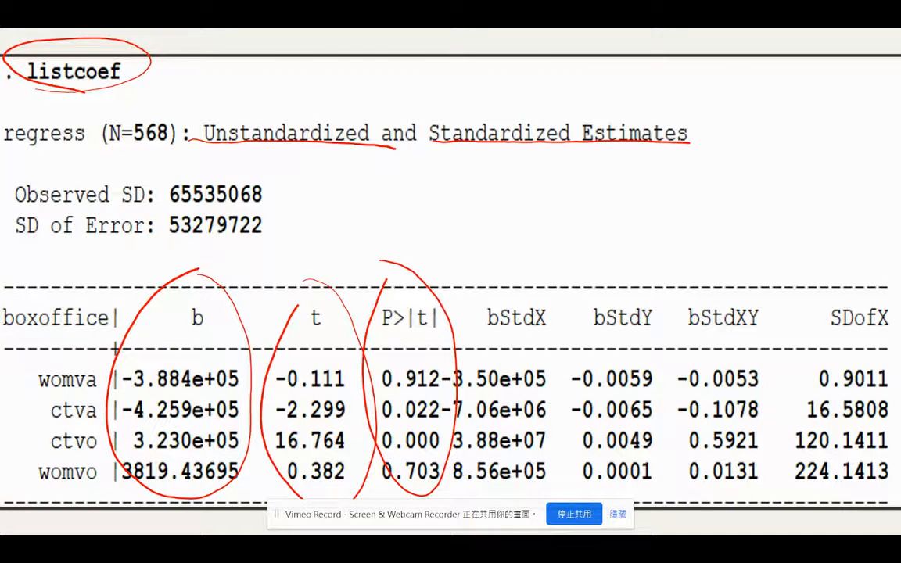
key(Left)
mouse_move(270, 265)
mouse_down()
mouse_move(469, 264)
mouse_move(517, 391)
mouse_move(205, 263)
mouse_up()
key(Right)
Mark off the bStdX, bStdY and bStdXY columns and move to the column-explanation slide
drag(539, 289, 551, 446)
drag(662, 312, 657, 458)
drag(780, 309, 792, 458)
key(Right)
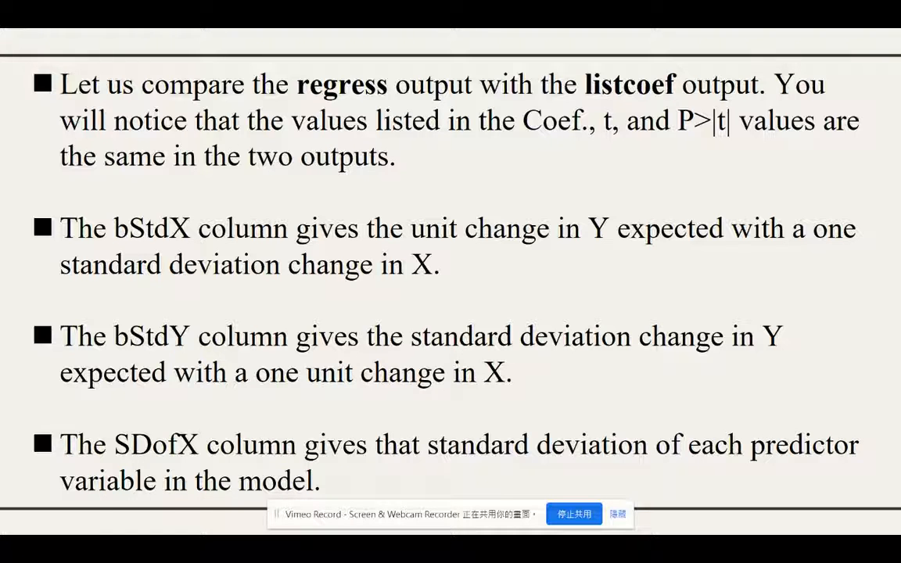
Circle bStdX and underline bStdY in the listcoef output, review the explanations, then reach Hypothesis Testing
key(Left)
mouse_move(462, 309)
mouse_down()
mouse_move(540, 283)
mouse_move(548, 343)
mouse_move(614, 328)
mouse_move(661, 334)
mouse_up()
key(Right)
key(Right)
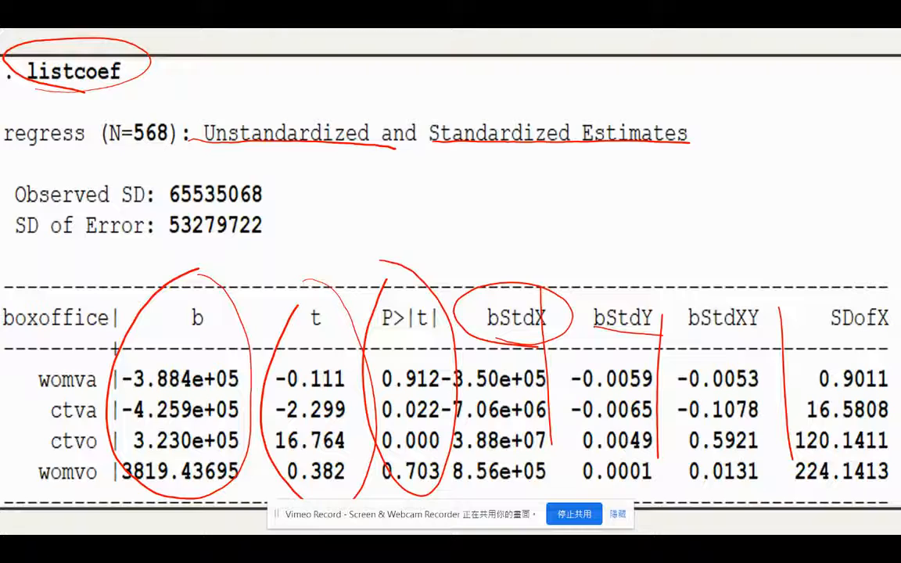
key(Left)
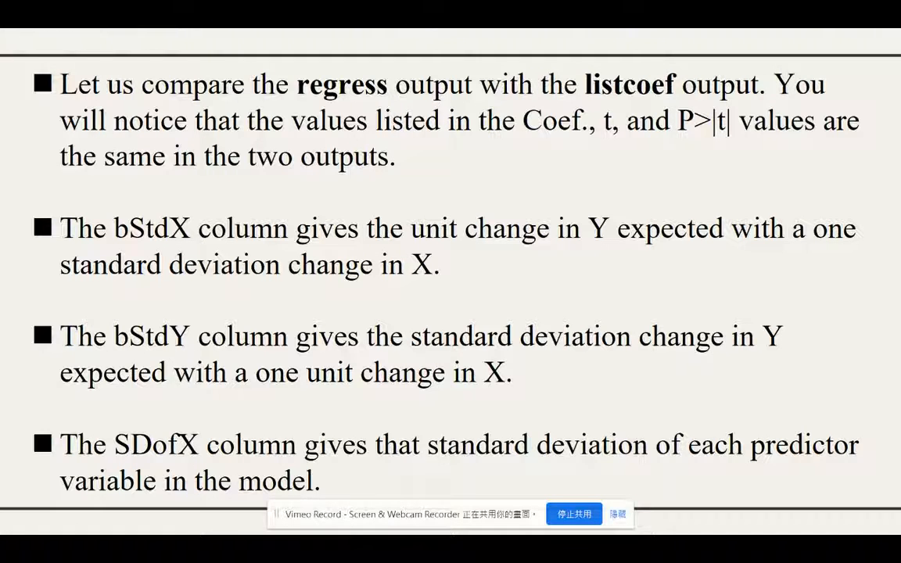
key(Right)
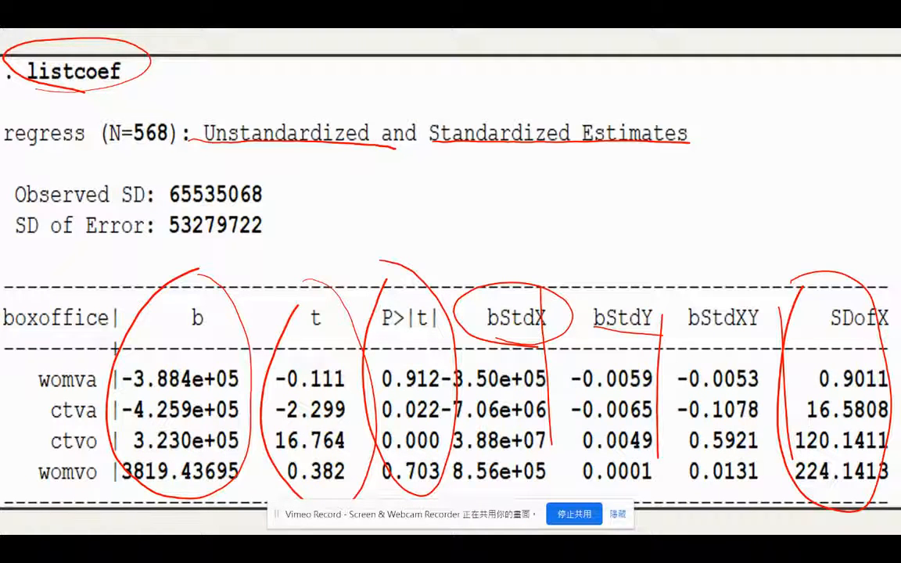
key(Right)
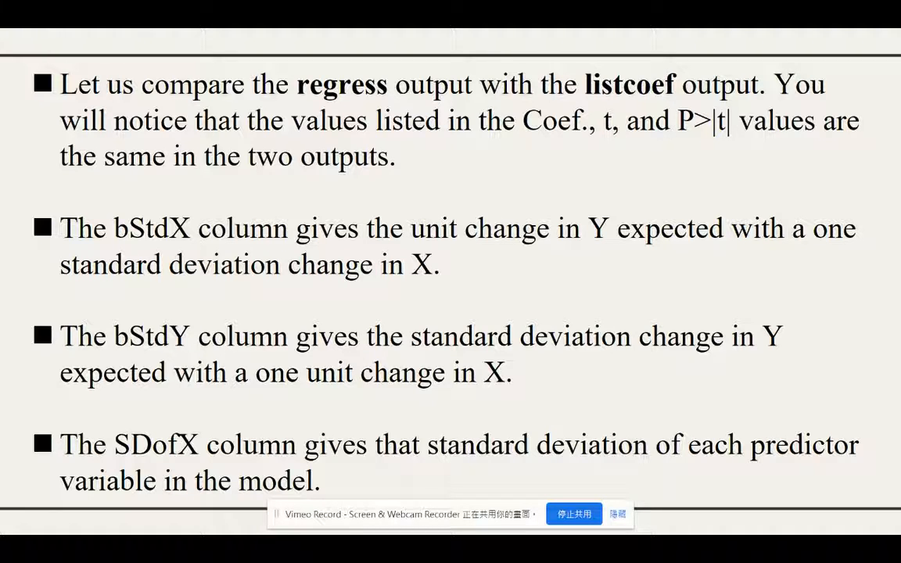
key(Right)
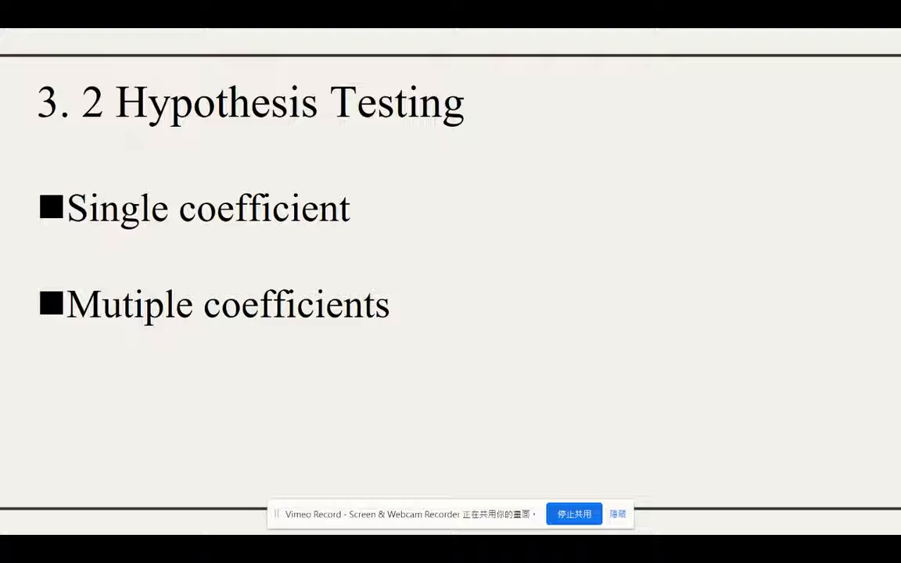
Underline the 3.2 Hypothesis Testing title
drag(22, 130, 524, 119)
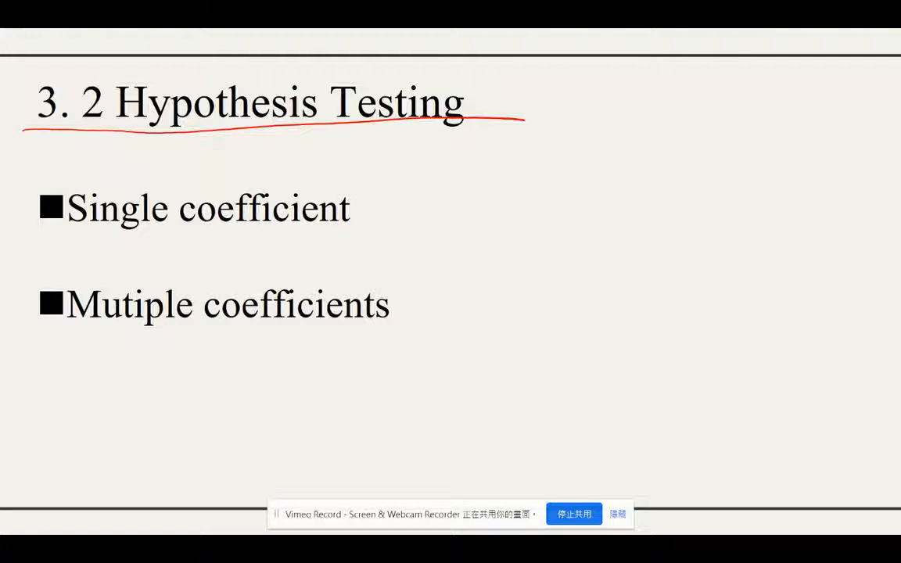
key(Right)
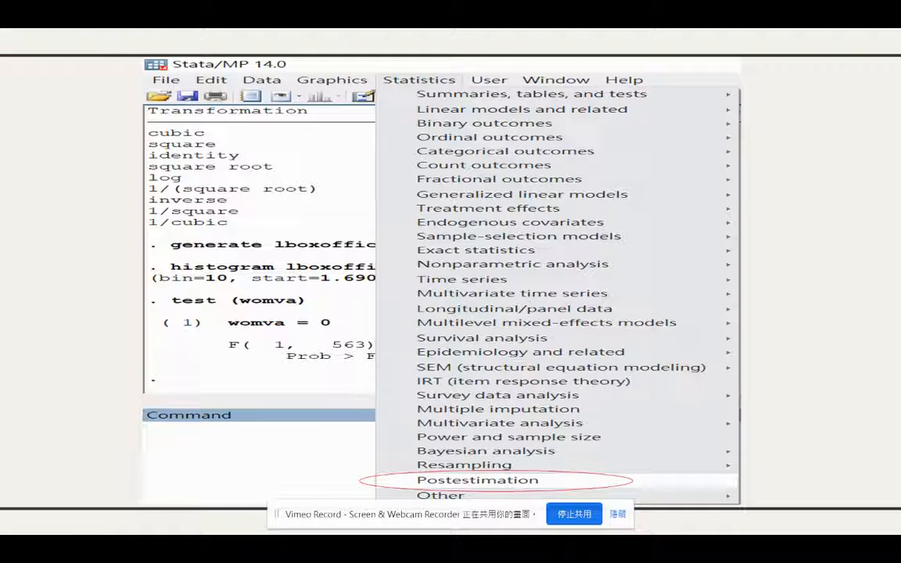
key(Right)
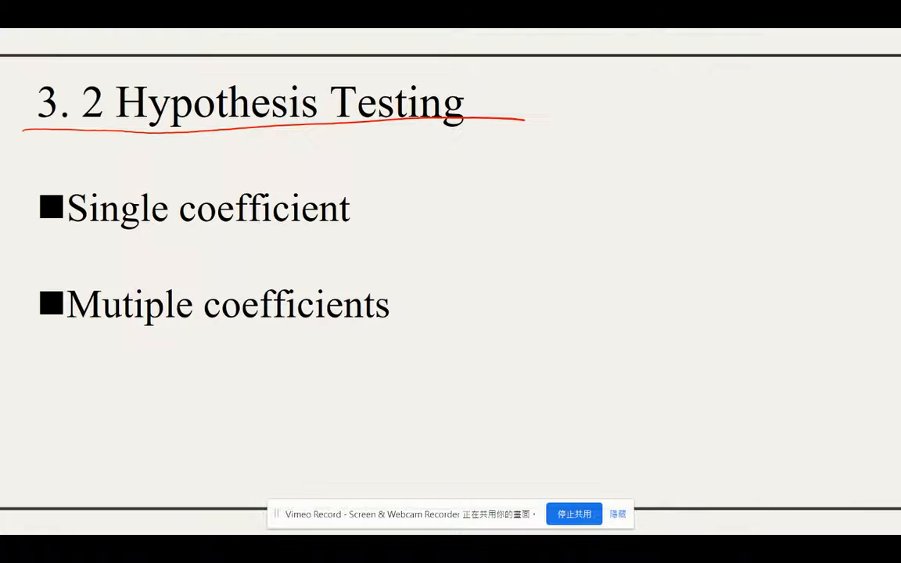
Handwrite and underline 'reg Y X' beside Single coefficient, with 'pos' written below it
mouse_move(495, 204)
mouse_down()
mouse_move(539, 232)
mouse_move(560, 301)
mouse_move(528, 283)
mouse_up()
drag(620, 198, 635, 255)
drag(657, 205, 637, 214)
drag(717, 196, 759, 238)
drag(736, 205, 715, 244)
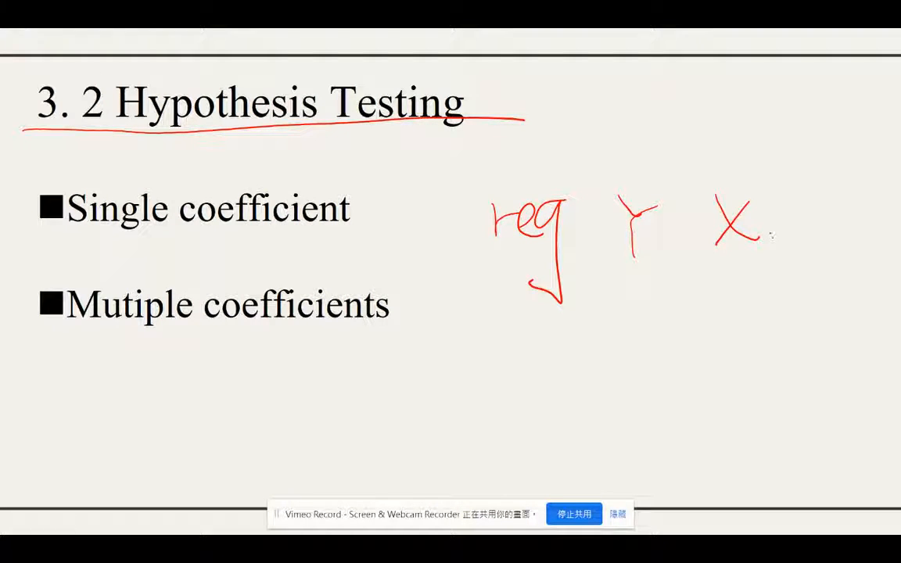
drag(492, 268, 774, 277)
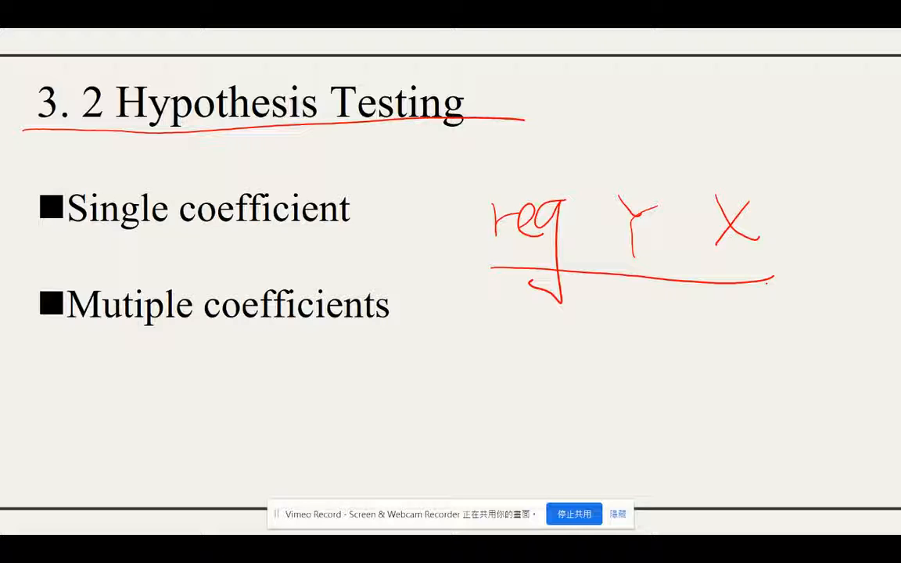
mouse_move(509, 355)
mouse_down()
mouse_move(516, 396)
mouse_move(507, 374)
mouse_move(539, 362)
mouse_up()
mouse_move(561, 349)
mouse_down()
mouse_move(550, 359)
mouse_move(578, 342)
mouse_move(581, 377)
mouse_move(606, 338)
mouse_up()
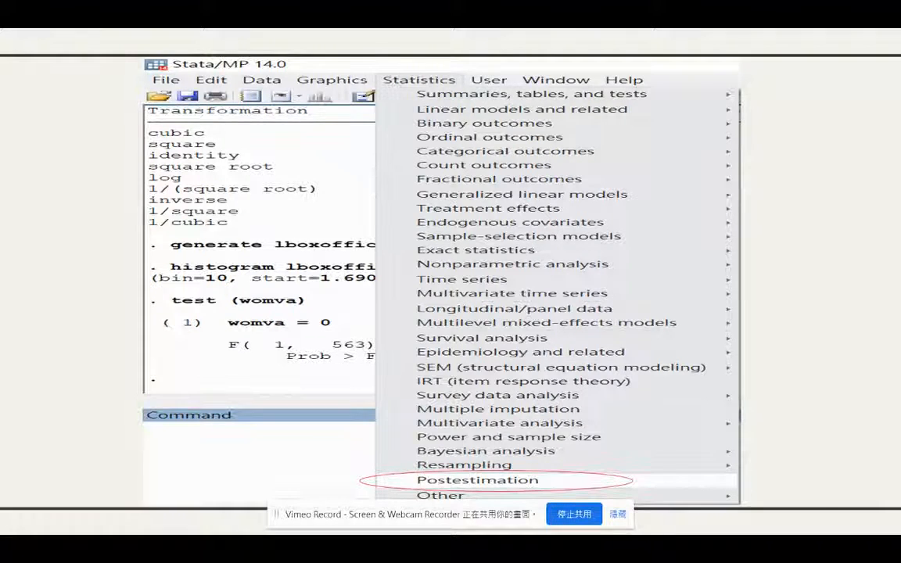
Bring up the empty test dialog via Statistics > Postestimation > Linear tests of parameter estimates
click(477, 481)
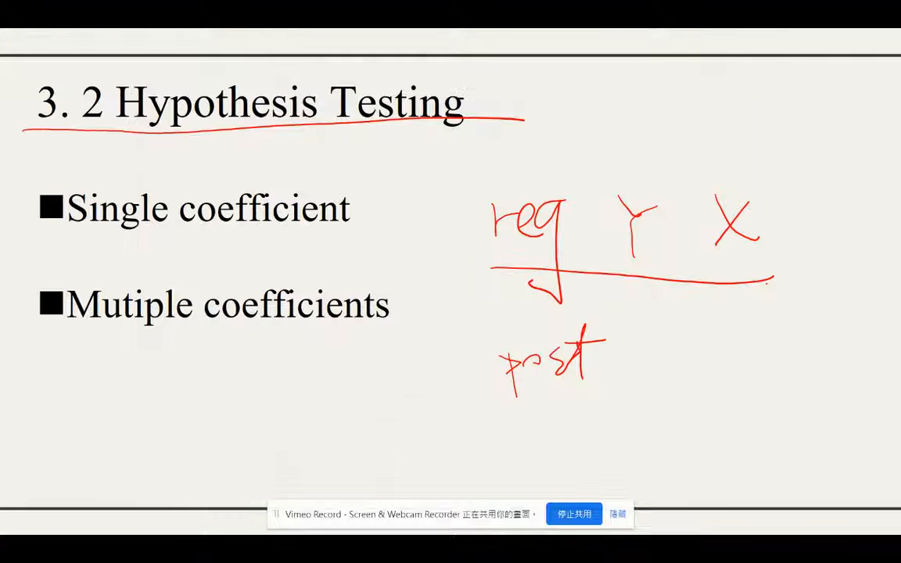
mouse_move(43, 199)
mouse_down()
mouse_move(356, 168)
mouse_move(41, 192)
mouse_up()
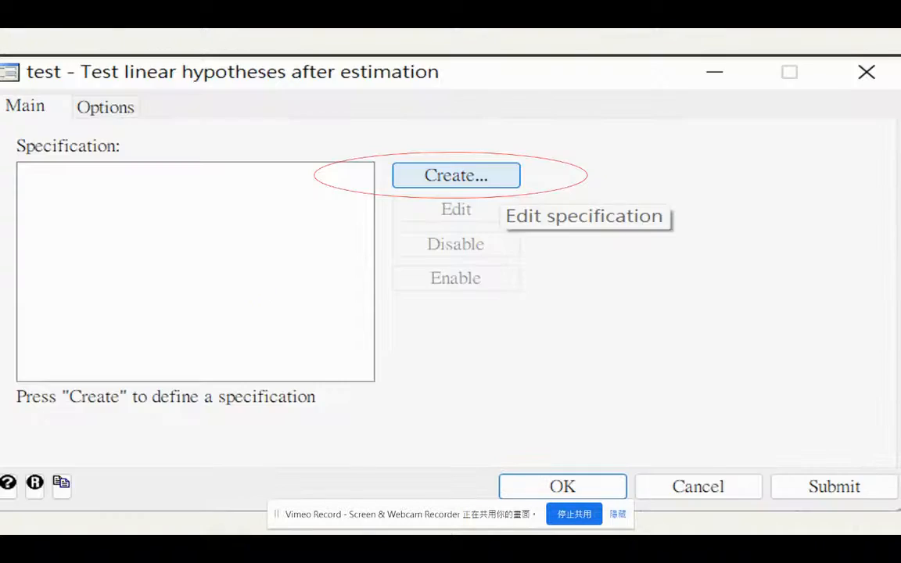